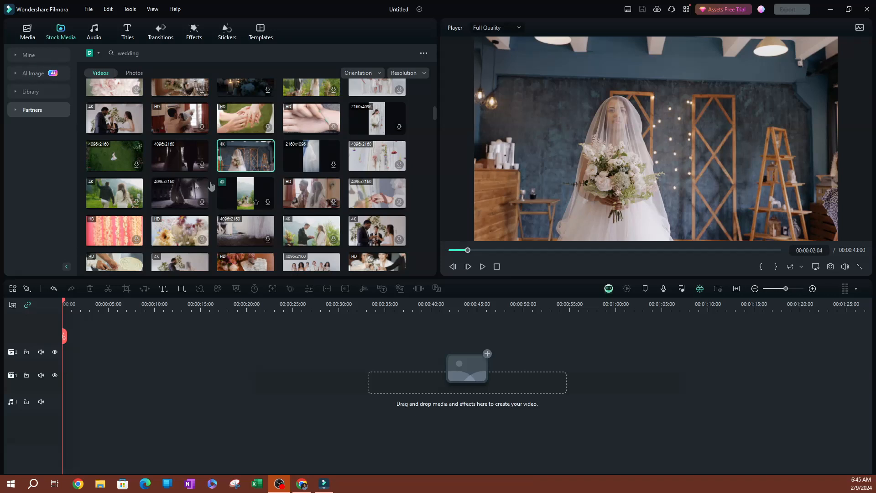
# - Place the stock clip of the veiled bride at the start of the first video track and preview its opening seconds
pyautogui.moveTo(237, 165); pyautogui.dragTo(79, 360)
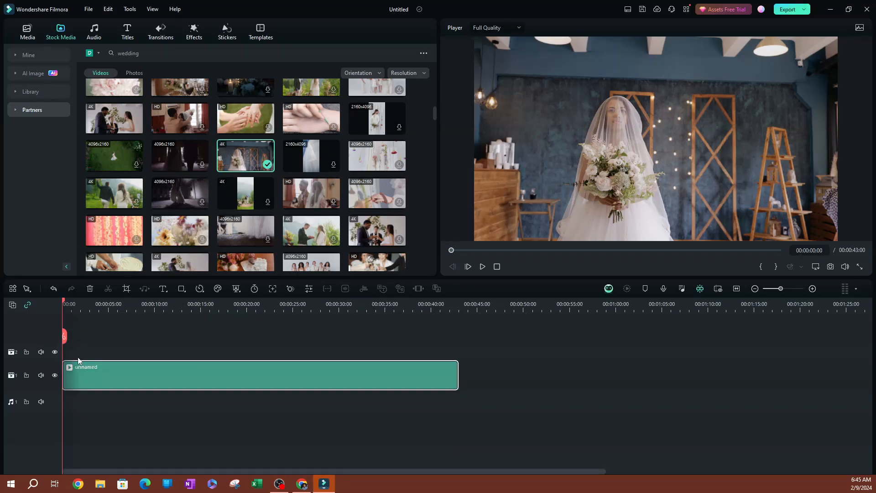
pyautogui.click(482, 267)
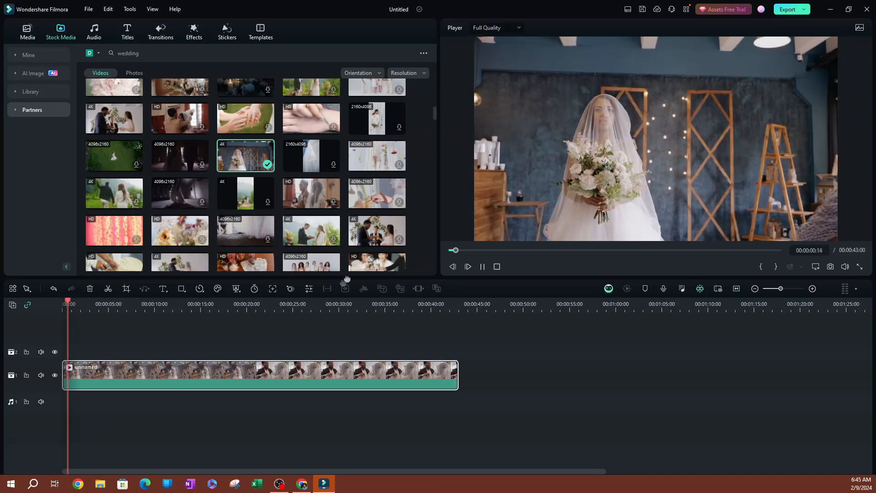
pyautogui.click(483, 267)
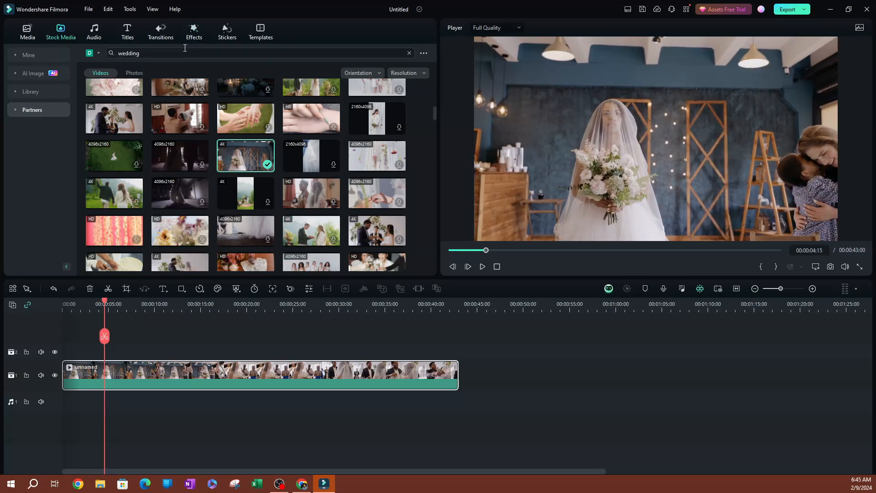
# - Look through the video effects categories and list the Cinematic filters in the effects library
pyautogui.click(194, 33)
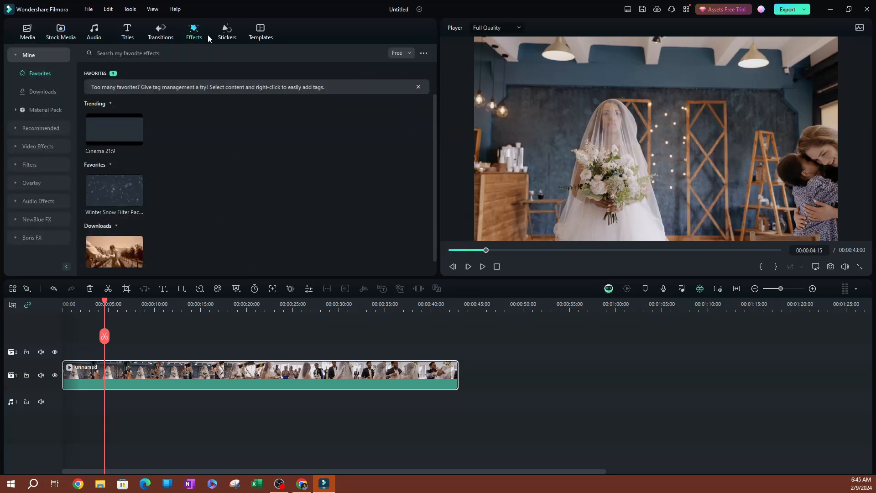
pyautogui.click(15, 56)
pyautogui.click(15, 93)
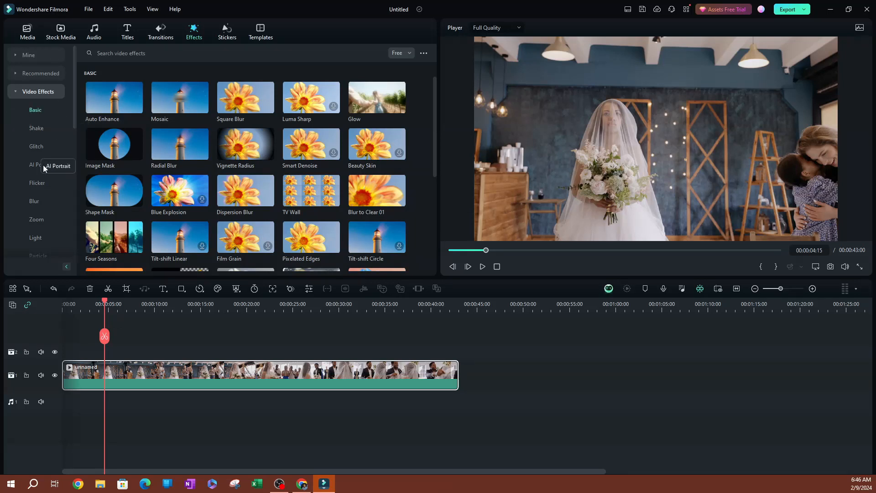
pyautogui.scroll(-1, 46, 140)
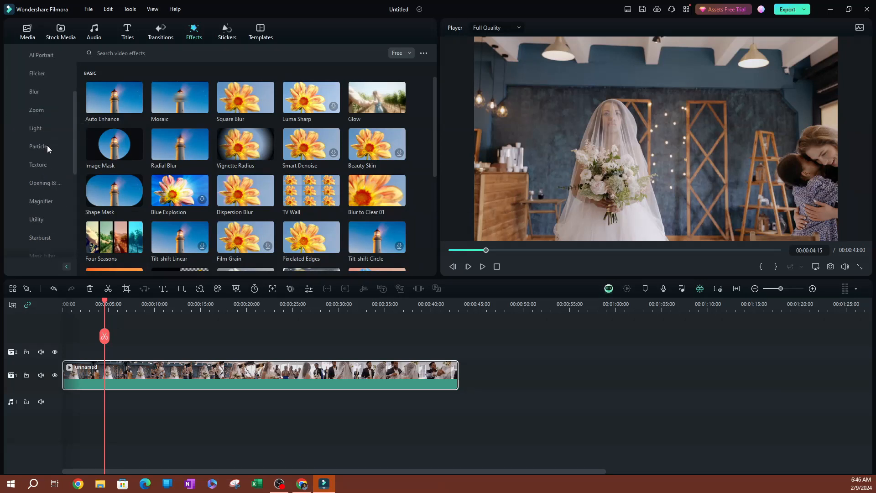
pyautogui.scroll(1, 47, 144)
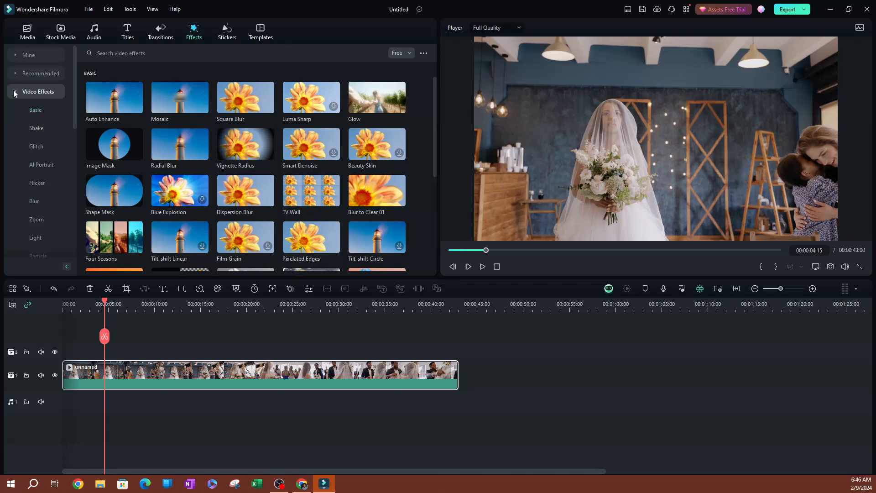
pyautogui.click(15, 91)
pyautogui.click(18, 114)
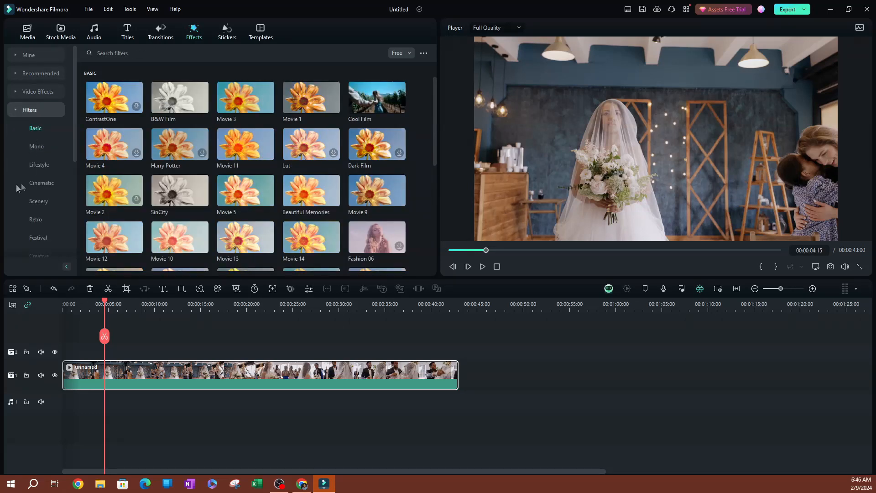
pyautogui.click(38, 183)
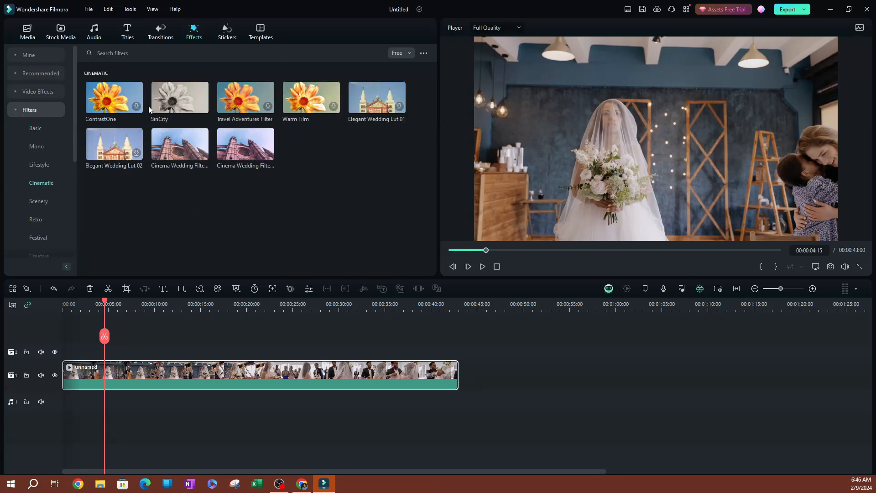
# - Show all Cinematic filters including the paid ones, and limit the list to free filters again
pyautogui.click(403, 54)
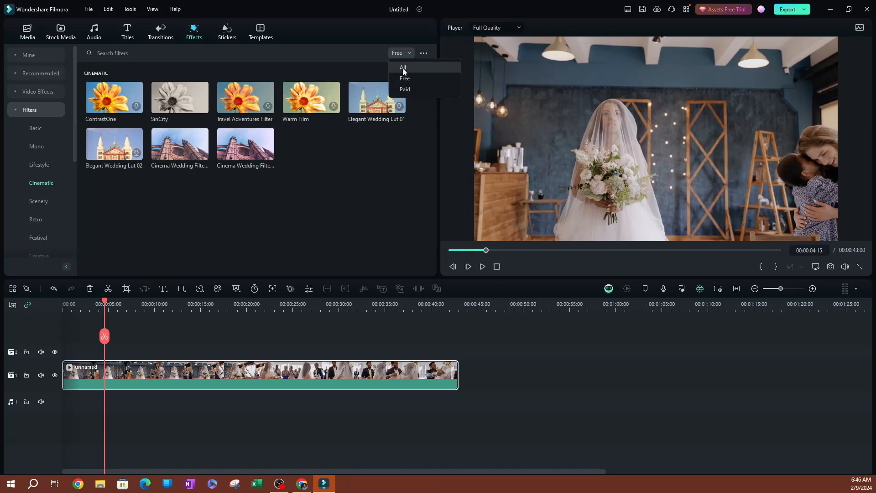
pyautogui.click(403, 69)
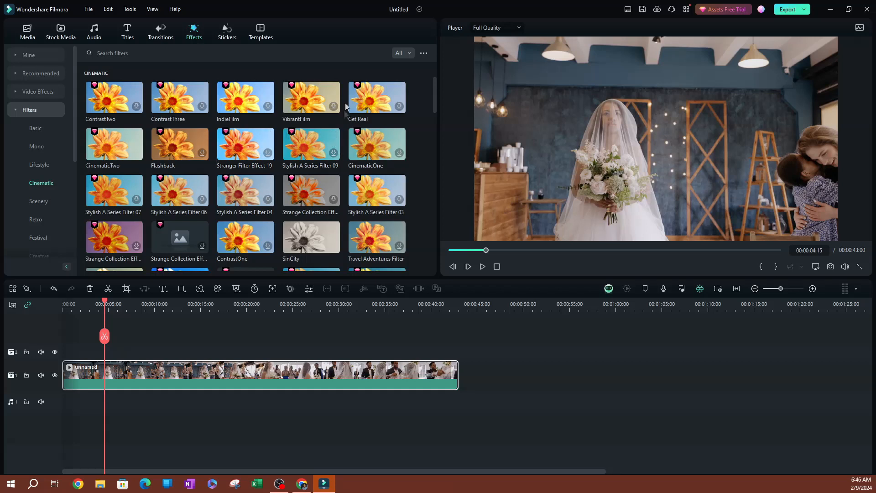
pyautogui.click(409, 53)
pyautogui.click(411, 81)
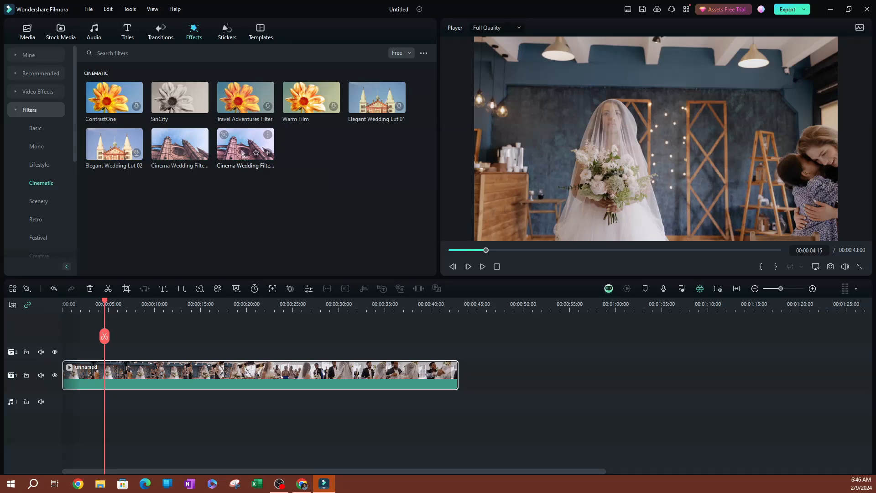
# - Add Cinema Wedding Filter 02 above the bride clip, starting at about 00:00:01:19, and preview its look on the footage
pyautogui.moveTo(242, 151); pyautogui.dragTo(63, 354)
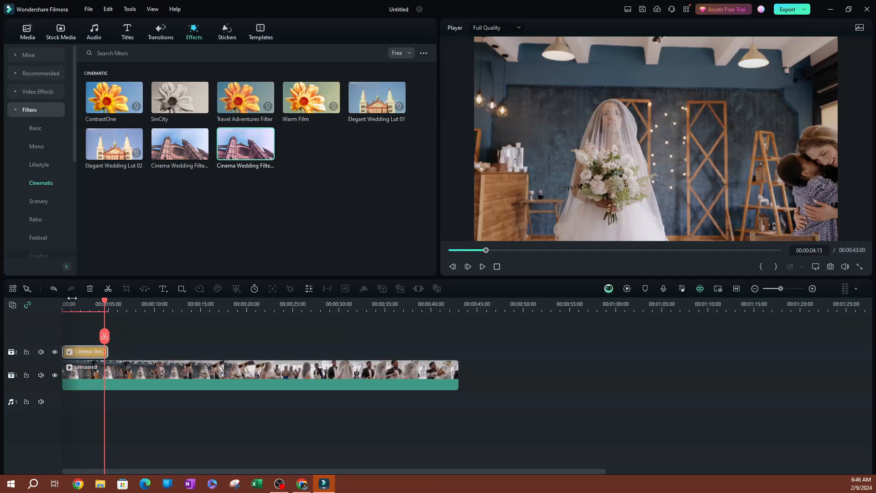
pyautogui.moveTo(105, 299); pyautogui.dragTo(63, 312)
pyautogui.moveTo(91, 352); pyautogui.dragTo(107, 352)
pyautogui.moveTo(73, 303); pyautogui.dragTo(97, 319)
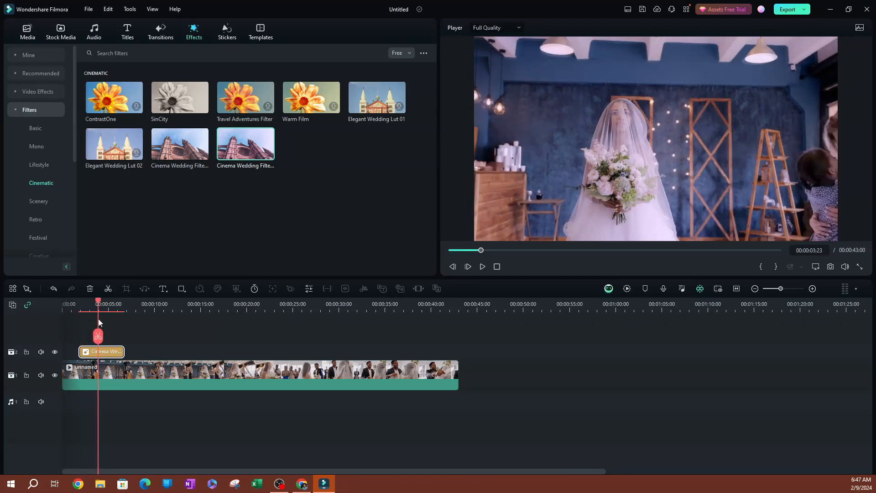
pyautogui.click(109, 352)
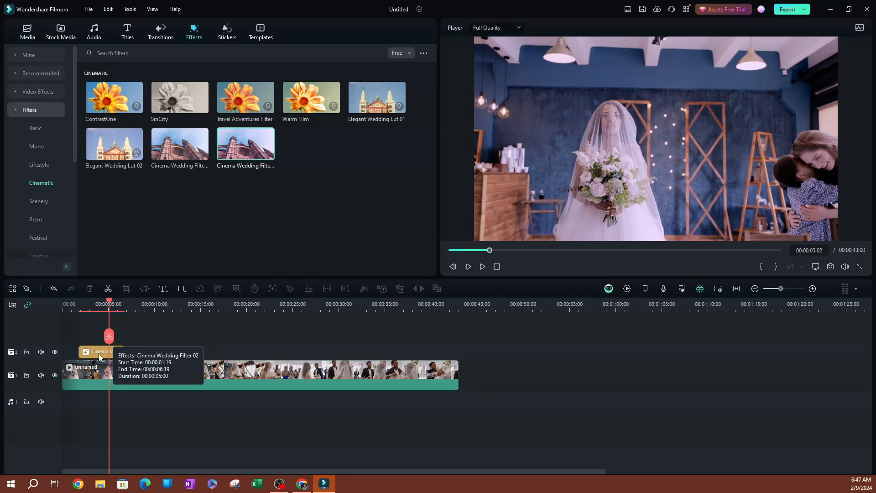
# - Add the other Cinema Wedding filter above the bride clip at about 10 seconds and scrub through the filtered section
pyautogui.moveTo(181, 167); pyautogui.dragTo(155, 352)
pyautogui.click(151, 302)
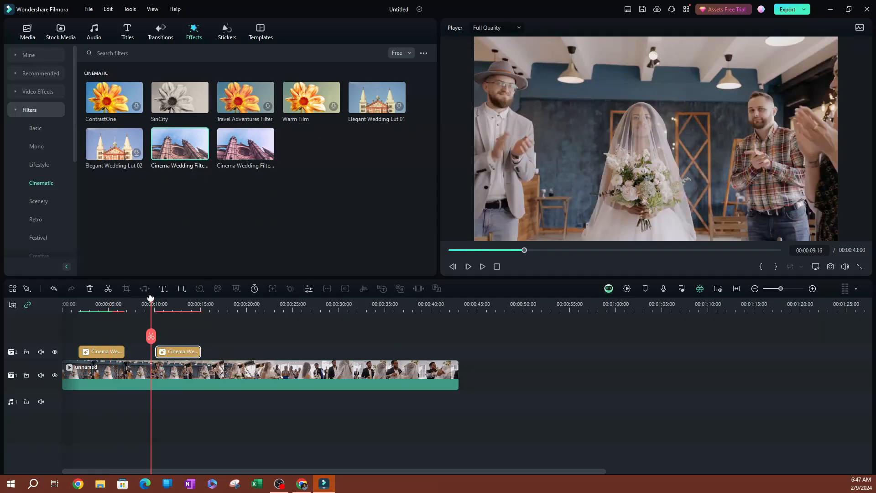
pyautogui.moveTo(152, 301); pyautogui.dragTo(210, 306)
# - Add Elegant Wedding Lut 02 at about 16 seconds and Elegant Wedding Lut 01 at about 23 seconds above the bride clip
pyautogui.moveTo(140, 168); pyautogui.dragTo(219, 351)
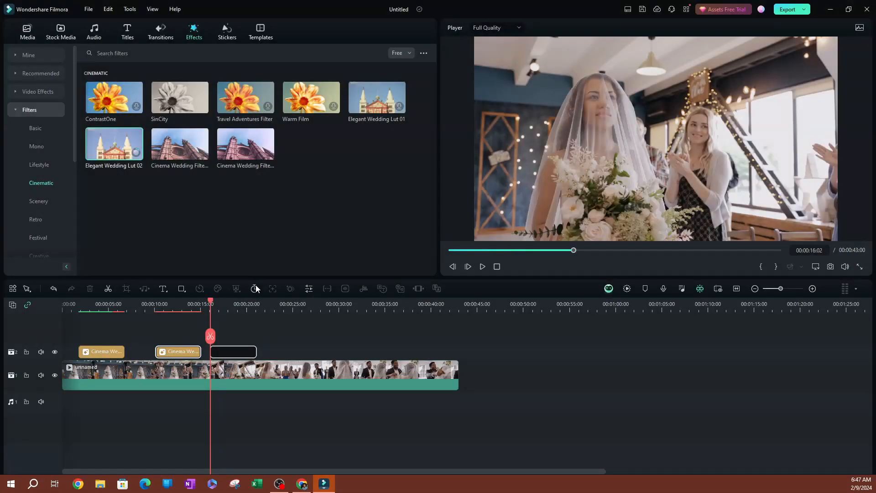
pyautogui.moveTo(212, 305)
pyautogui.mouseDown()
pyautogui.moveTo(276, 313)
pyautogui.moveTo(214, 316)
pyautogui.mouseUp()
pyautogui.moveTo(353, 107); pyautogui.dragTo(276, 351)
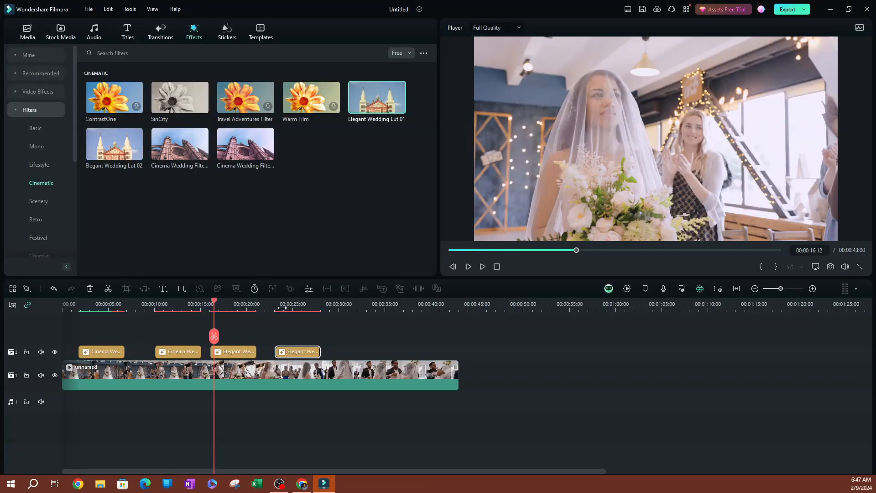
# - Try the first Cinema Wedding filter at 0% opacity, restore it to 100%, and set its Protect Skin Tones to 40
pyautogui.moveTo(283, 306); pyautogui.dragTo(101, 326)
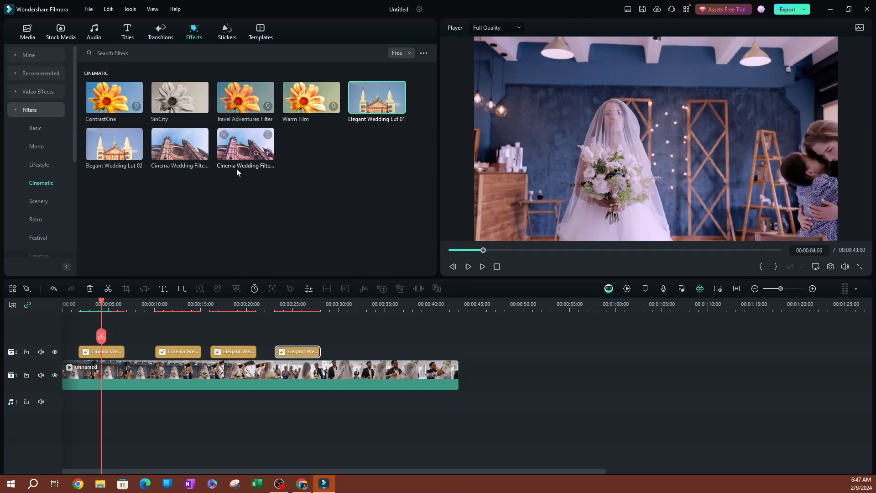
pyautogui.doubleClick(90, 353)
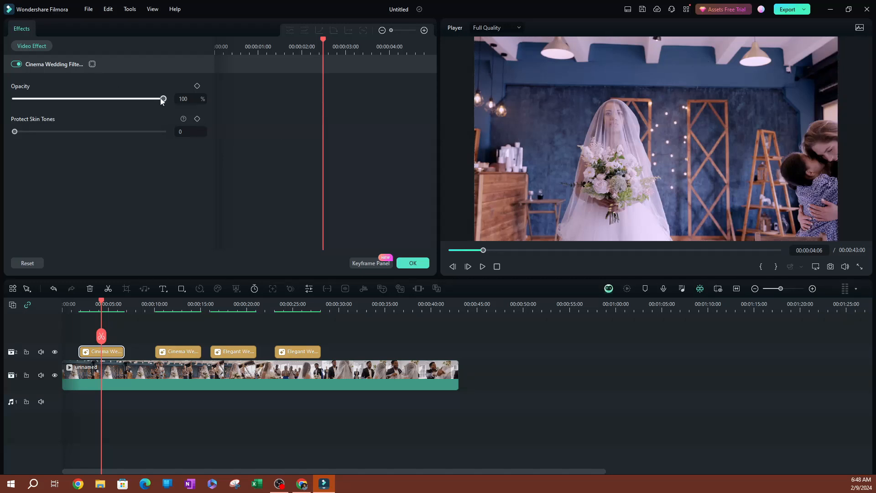
pyautogui.moveTo(162, 101); pyautogui.dragTo(15, 99)
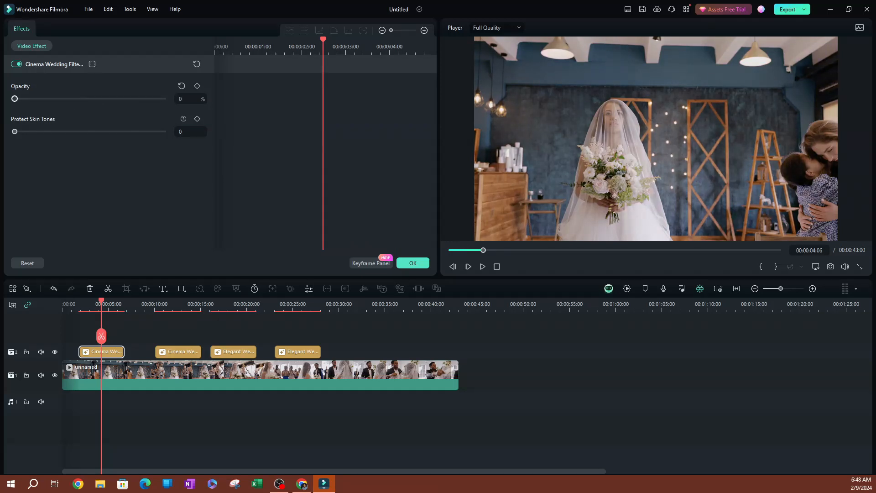
pyautogui.moveTo(6, 125); pyautogui.dragTo(129, 118)
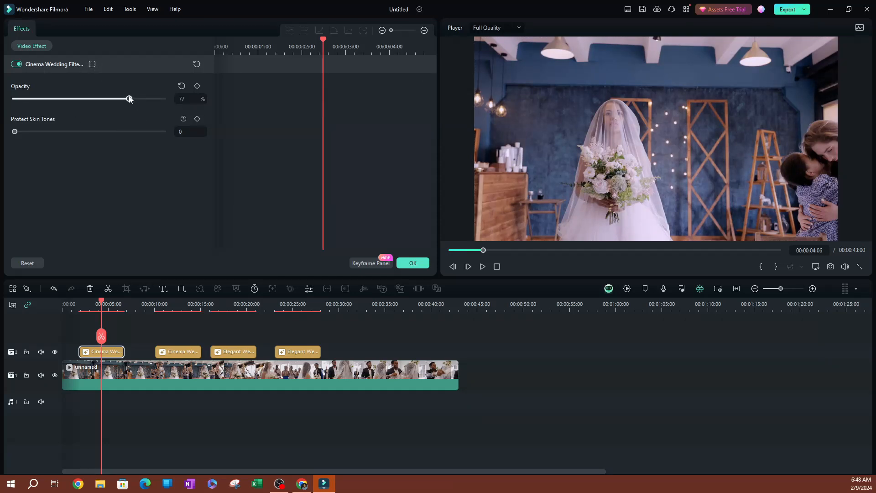
pyautogui.moveTo(142, 99); pyautogui.dragTo(166, 99)
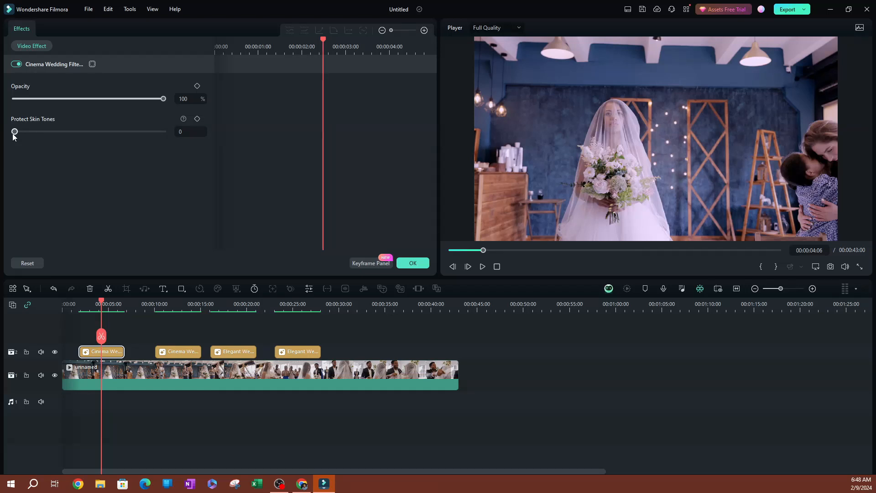
pyautogui.moveTo(14, 133); pyautogui.dragTo(25, 136)
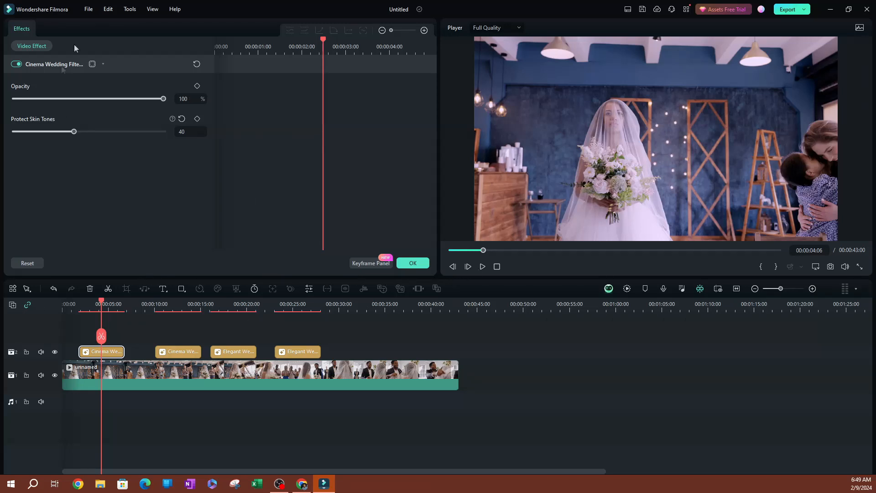
pyautogui.click(410, 263)
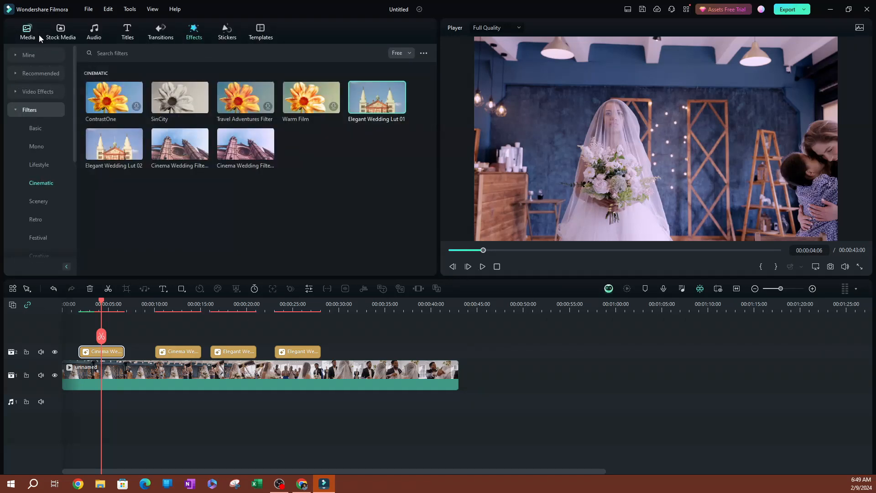
# - Add the stock clip of the woman with glasses and a notepad to the first video track at about 45 seconds
pyautogui.click(64, 34)
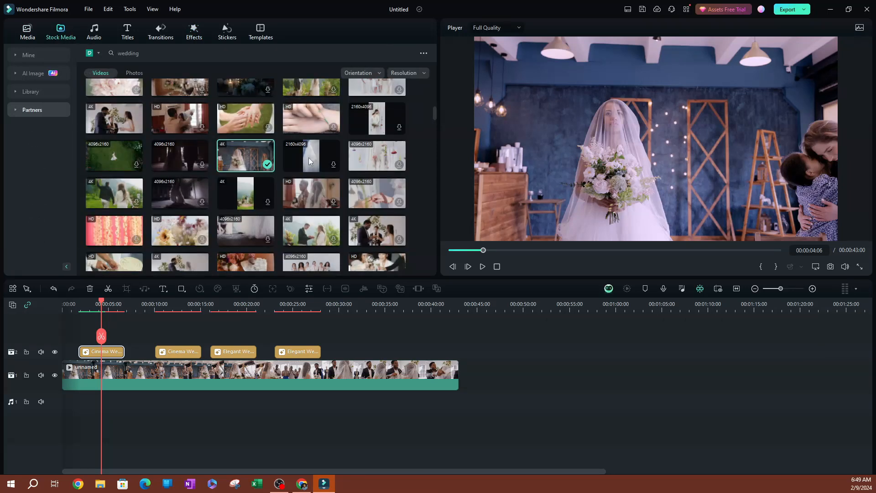
pyautogui.scroll(-2, 240, 186)
pyautogui.scroll(2, 240, 189)
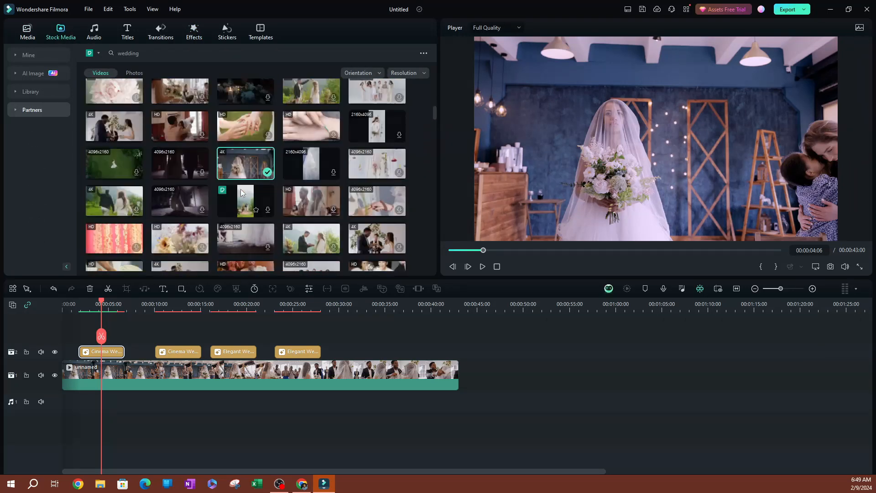
pyautogui.scroll(5, 242, 189)
pyautogui.moveTo(108, 205); pyautogui.dragTo(477, 373)
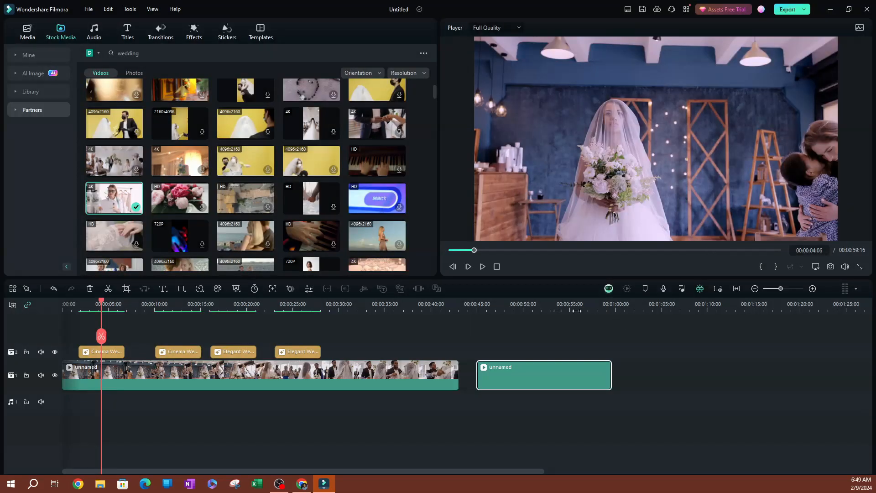
pyautogui.click(540, 304)
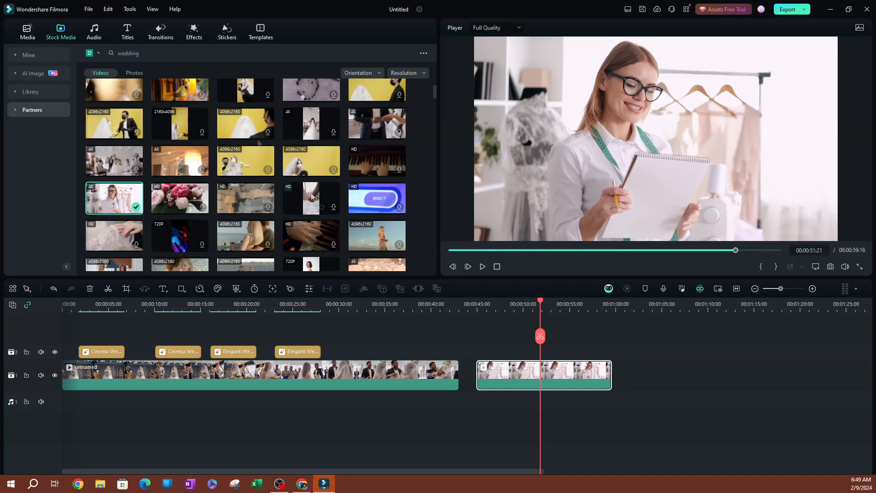
# - Add Cinema Wedding Filter 02 above the second clip at about 51 seconds and set its Protect Skin Tones to 70
pyautogui.click(194, 31)
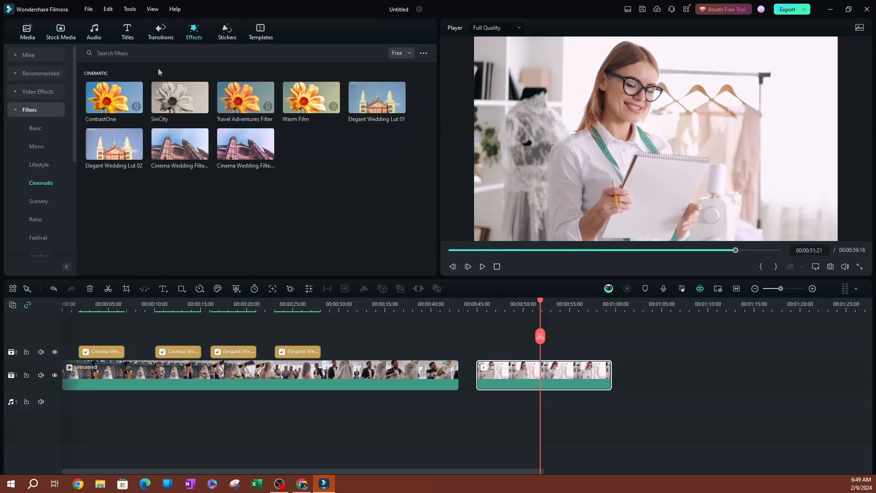
pyautogui.moveTo(246, 144); pyautogui.dragTo(531, 351)
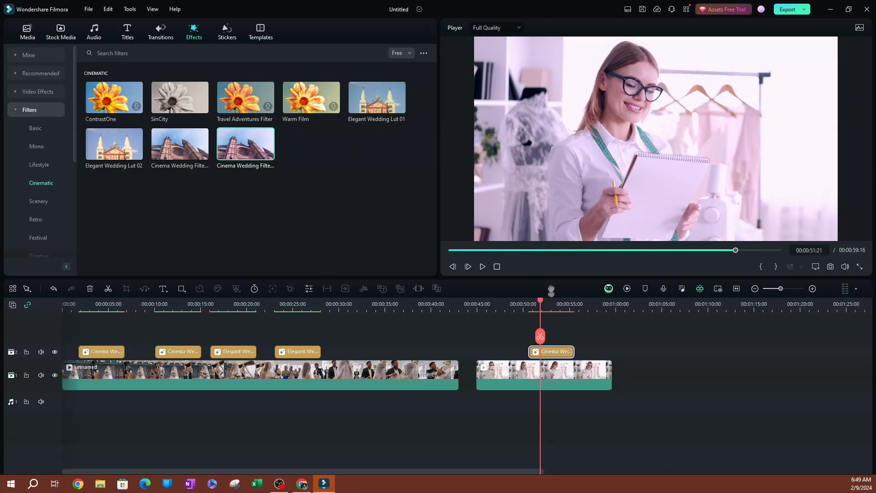
pyautogui.moveTo(540, 304); pyautogui.dragTo(515, 304)
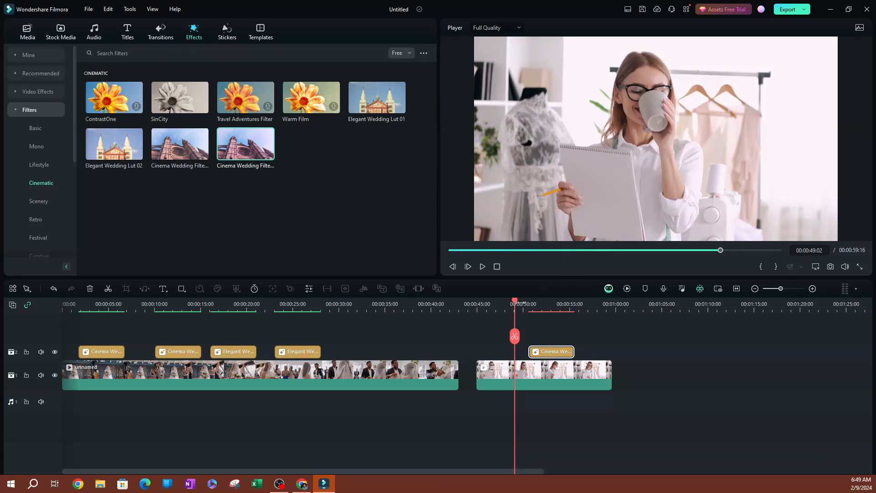
pyautogui.moveTo(518, 305); pyautogui.dragTo(545, 304)
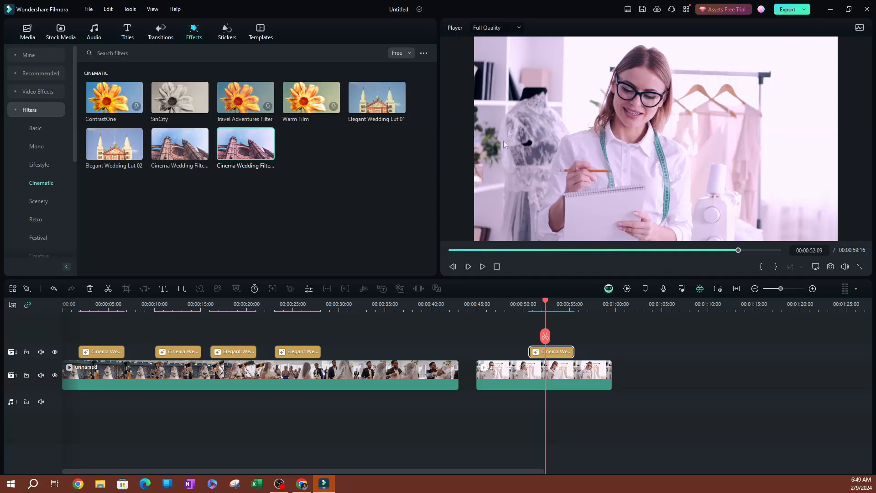
pyautogui.doubleClick(561, 352)
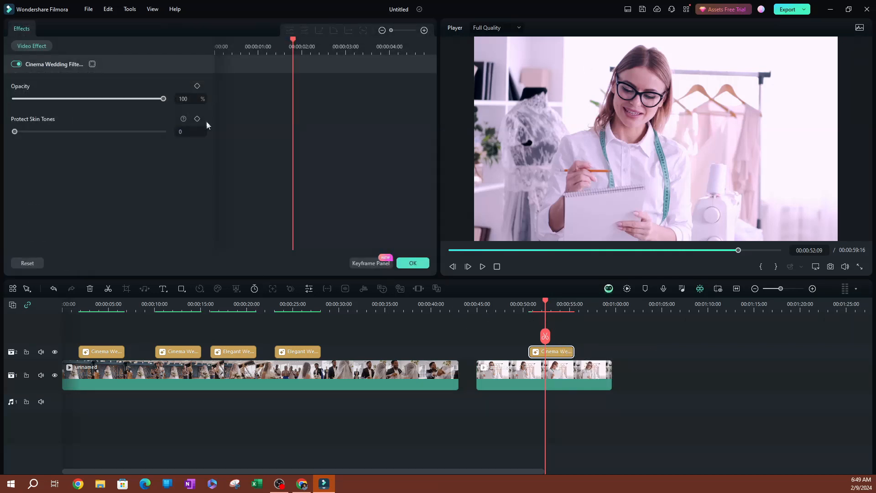
pyautogui.moveTo(16, 131); pyautogui.dragTo(119, 151)
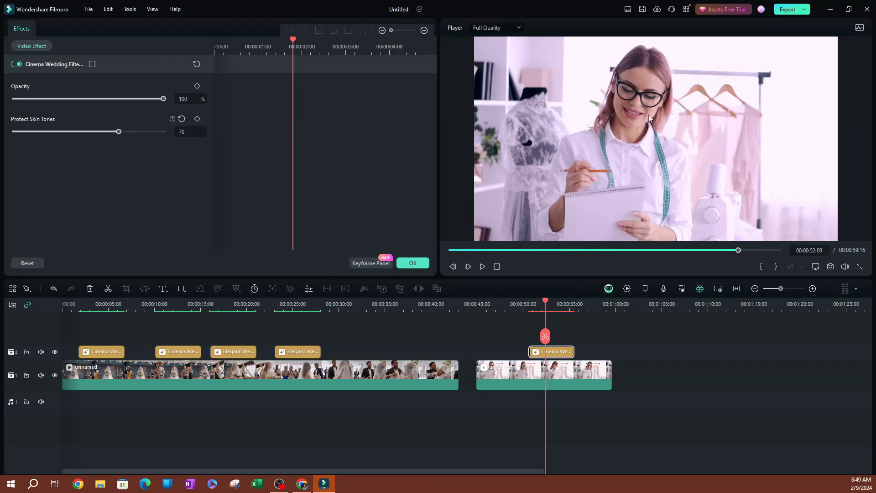
# - Compare Protect Skin Tones values of 100 and 45 on the filter above the second clip, then set it to 100
pyautogui.moveTo(120, 132); pyautogui.dragTo(143, 139)
pyautogui.moveTo(142, 132); pyautogui.dragTo(167, 133)
pyautogui.moveTo(163, 132); pyautogui.dragTo(110, 135)
pyautogui.moveTo(227, 134); pyautogui.dragTo(205, 155)
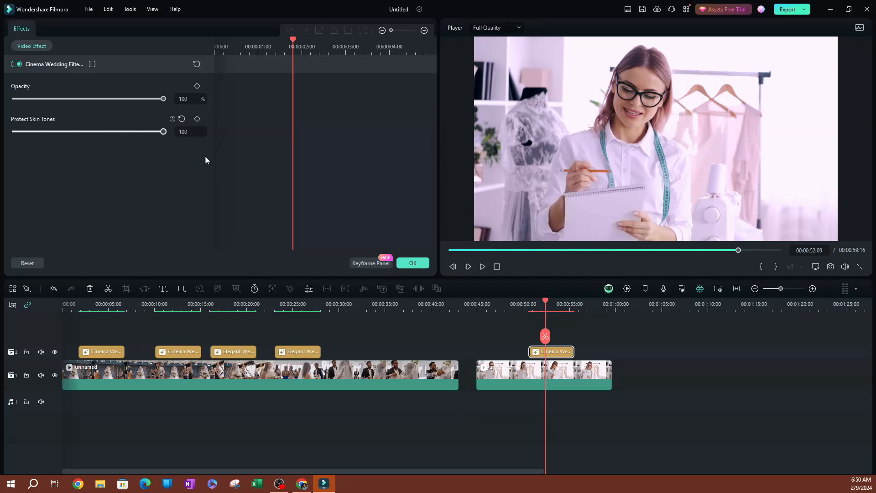
pyautogui.moveTo(164, 133); pyautogui.dragTo(82, 138)
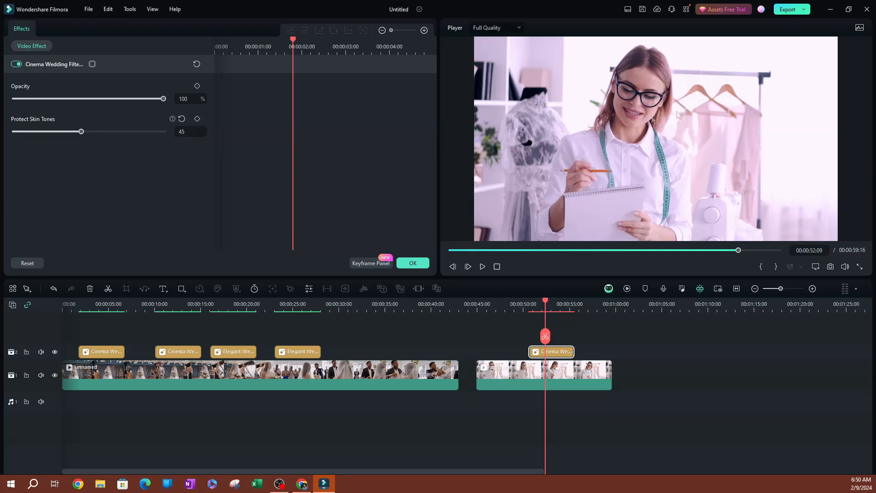
pyautogui.moveTo(81, 132); pyautogui.dragTo(182, 132)
pyautogui.moveTo(545, 301); pyautogui.dragTo(527, 312)
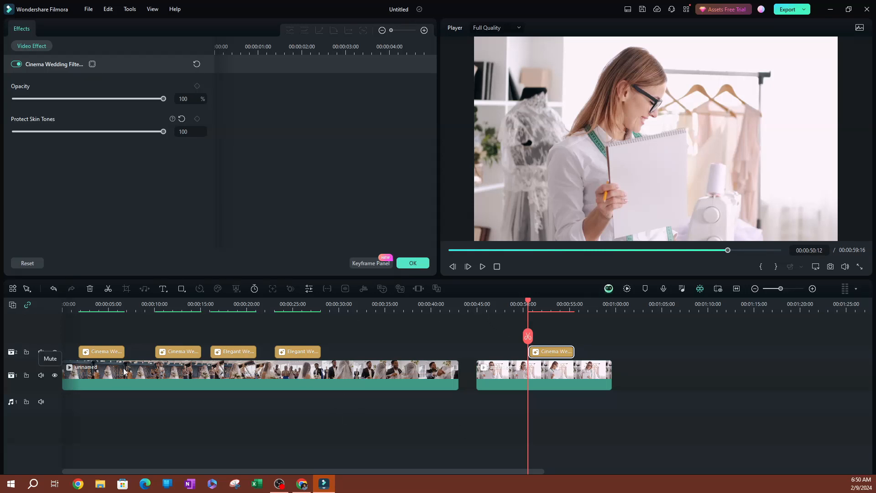
pyautogui.click(412, 264)
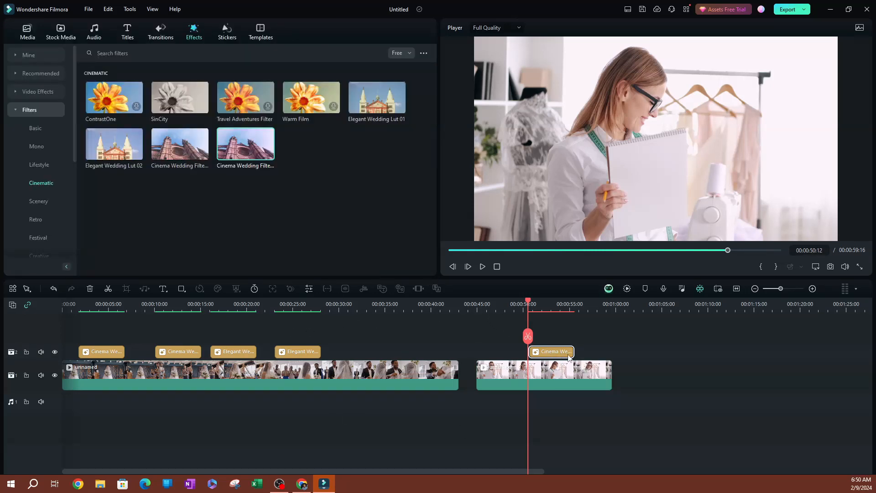
# - Delete the second clip with its filter and the four filters above the bride clip
pyautogui.click(564, 375)
pyautogui.press('Delete')
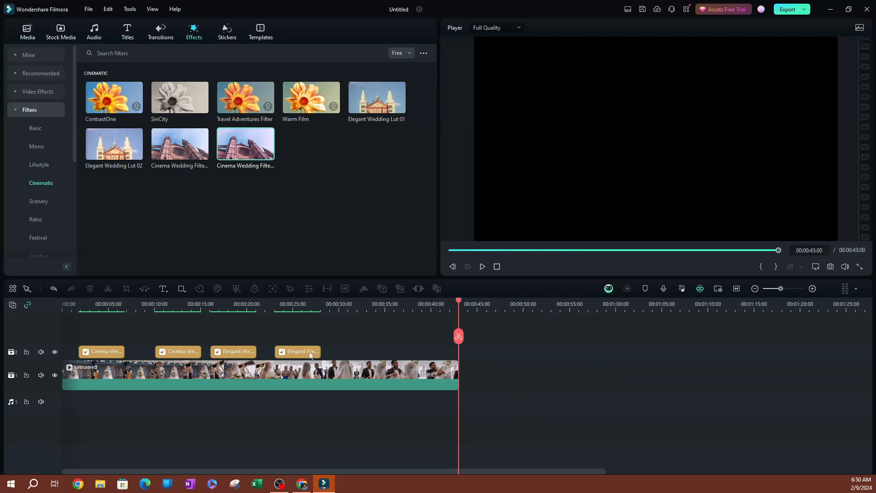
pyautogui.click(310, 356)
pyautogui.press('Delete')
pyautogui.click(232, 351)
pyautogui.press('Delete')
pyautogui.click(172, 352)
pyautogui.press('Delete')
pyautogui.click(102, 352)
pyautogui.press('Delete')
# - Apply Cinema Wedding Filter 02 directly onto the bride clip and review its settings among the clip's effects
pyautogui.moveTo(237, 148); pyautogui.dragTo(183, 374)
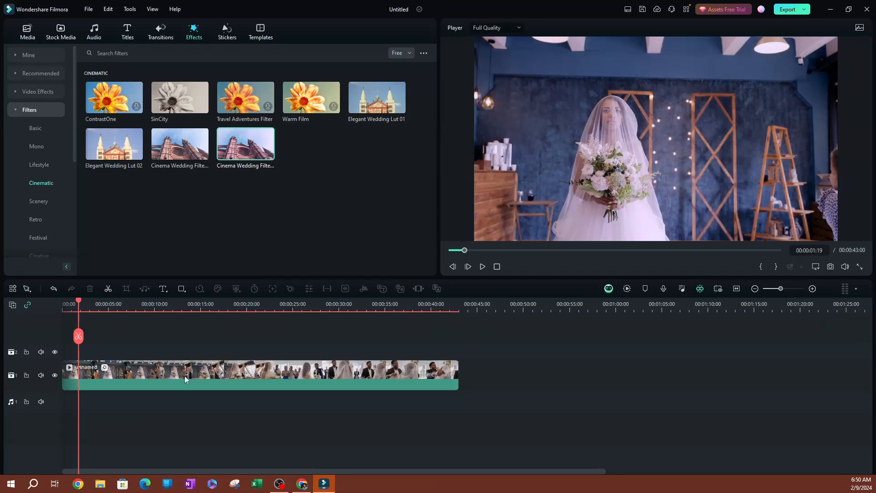
pyautogui.doubleClick(188, 374)
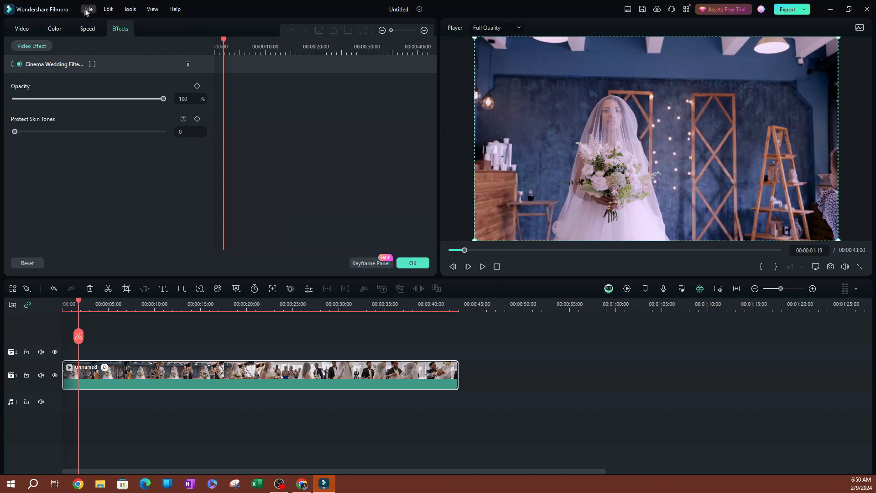
pyautogui.click(21, 28)
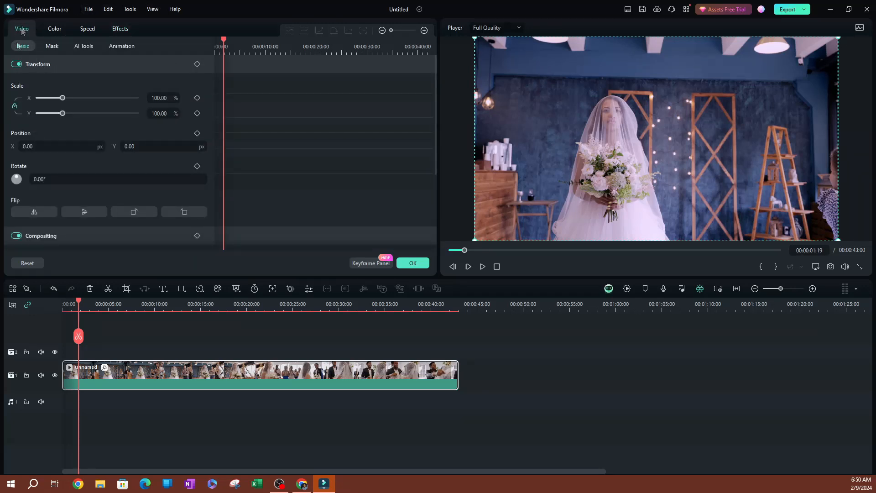
pyautogui.click(118, 29)
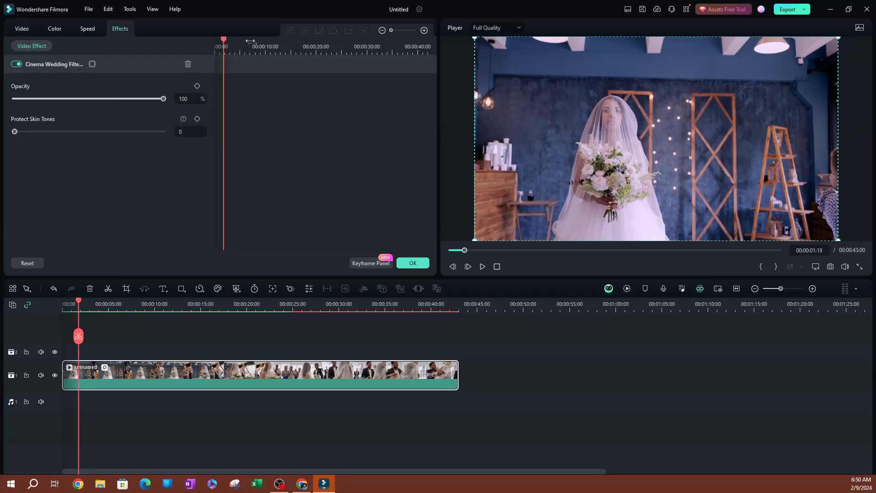
pyautogui.moveTo(223, 39); pyautogui.dragTo(229, 56)
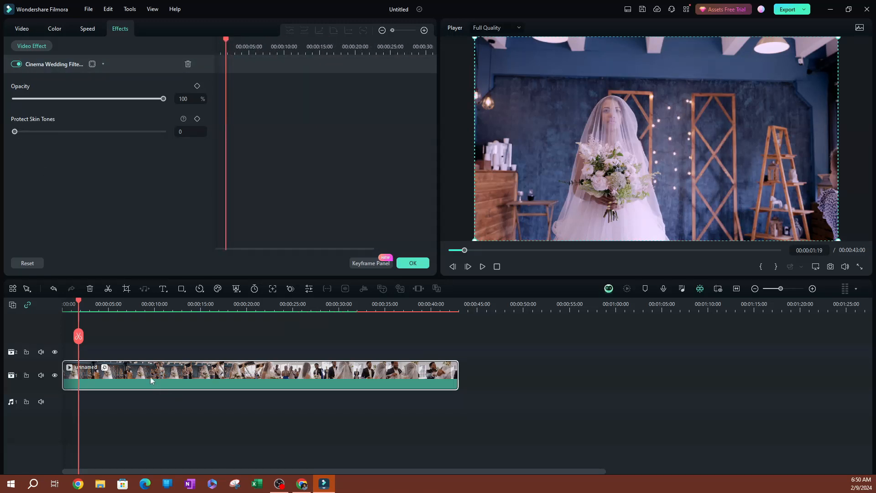
pyautogui.click(412, 263)
# - Apply the first Cinema Wedding filter directly onto the bride clip as well and open the clip's effect settings
pyautogui.moveTo(201, 153); pyautogui.dragTo(140, 377)
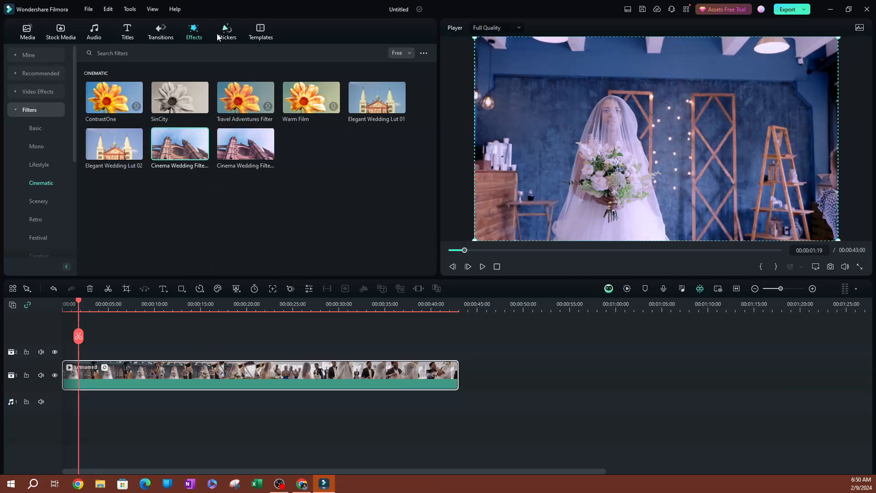
pyautogui.doubleClick(149, 368)
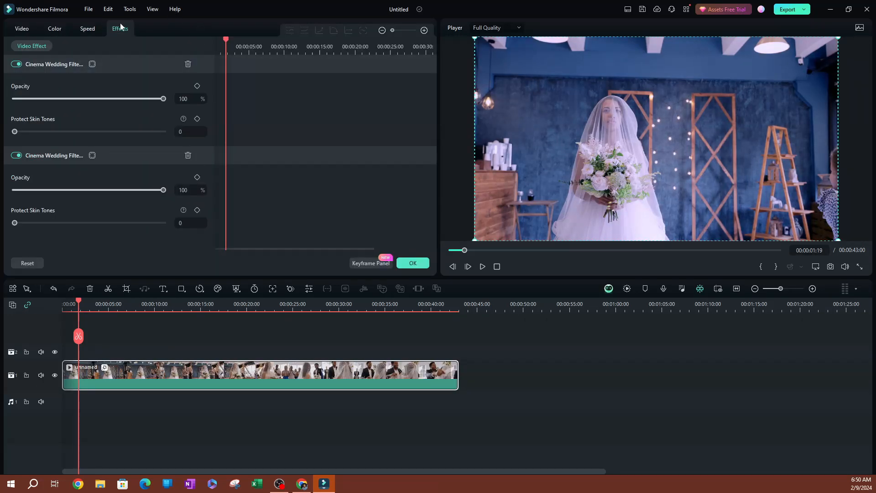